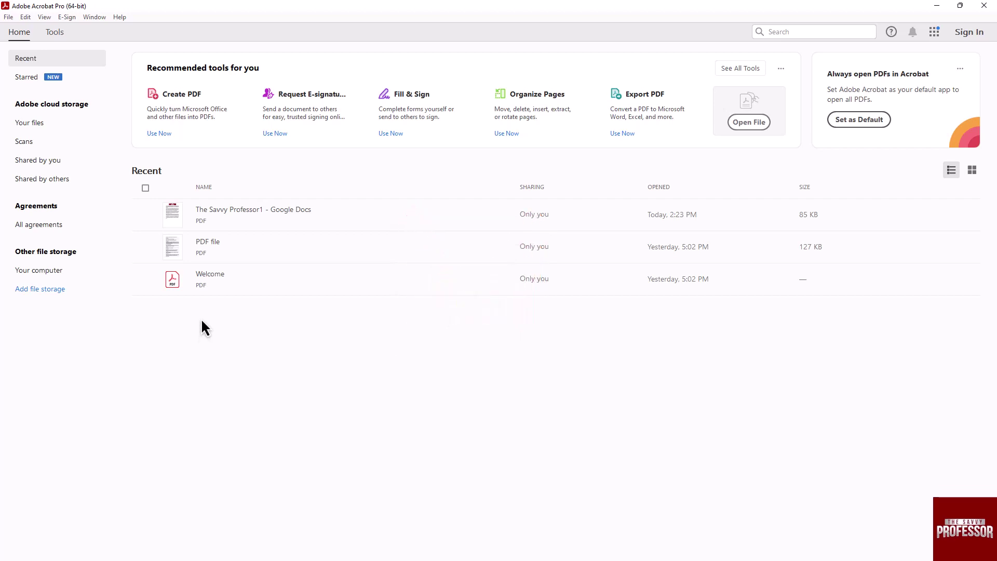
Open 'PDF file' from the New folder on the Desktop.
left_click(752, 126)
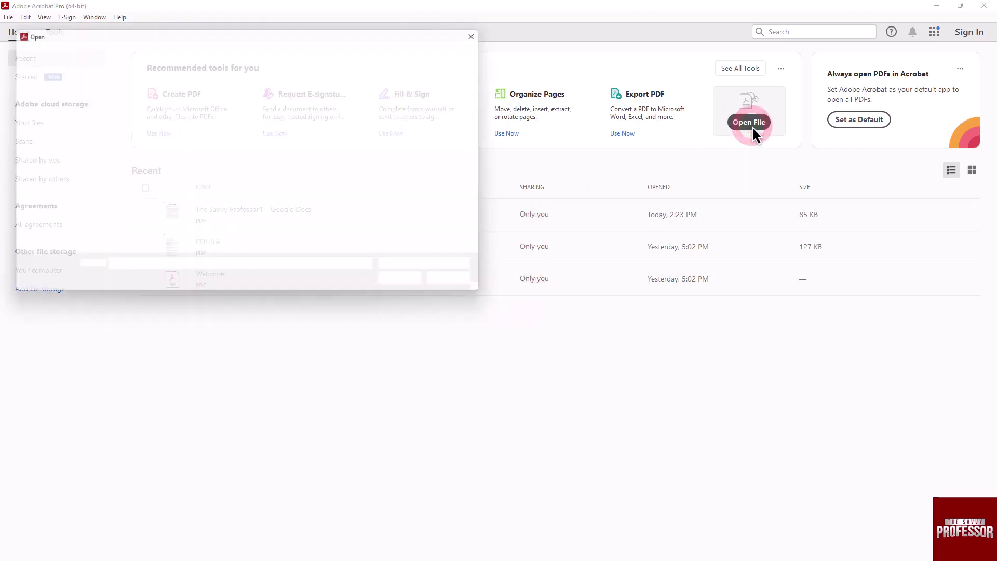
left_click(293, 110)
left_click(409, 285)
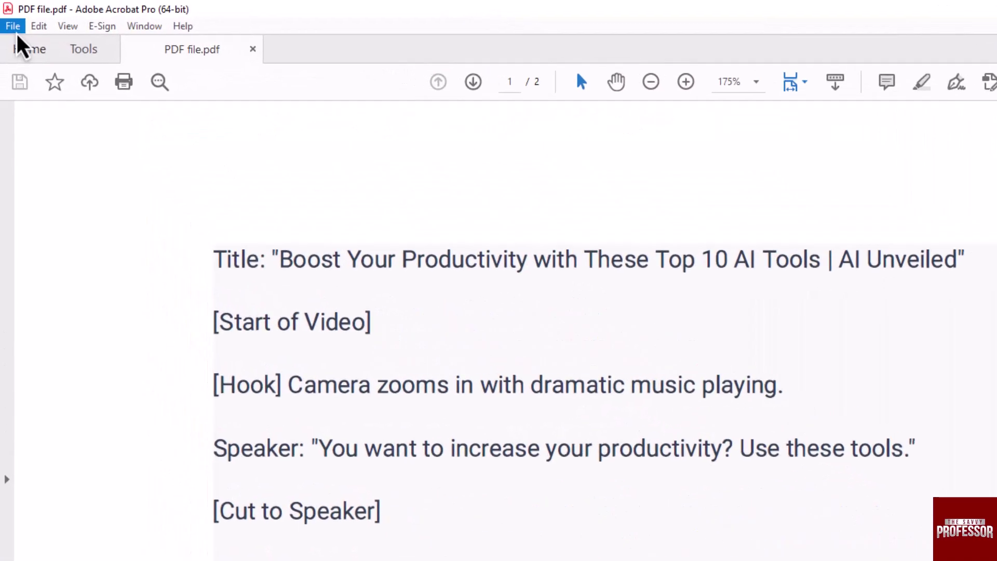
Show the Document Properties for 'PDF file' from the File menu.
left_click(14, 26)
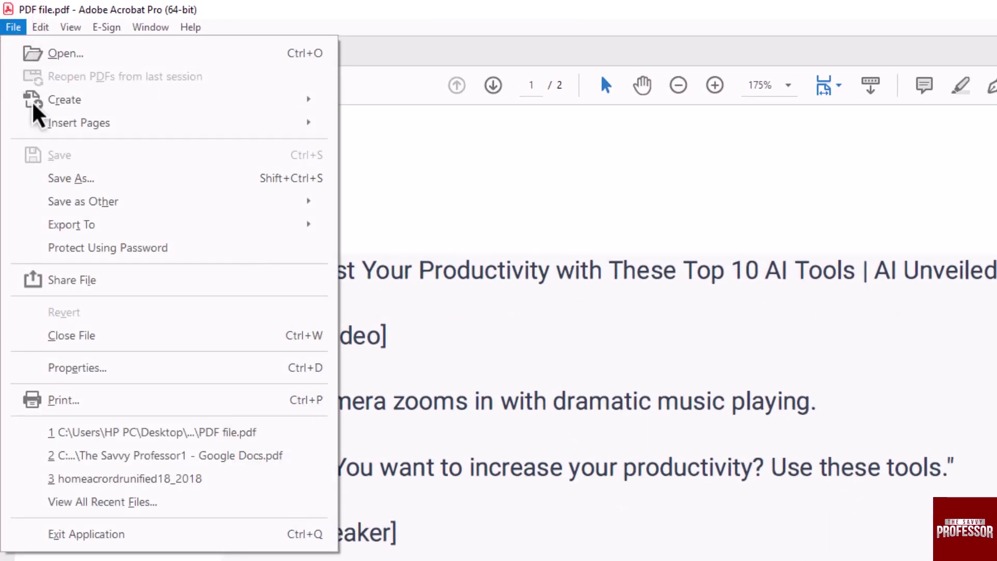
left_click(85, 367)
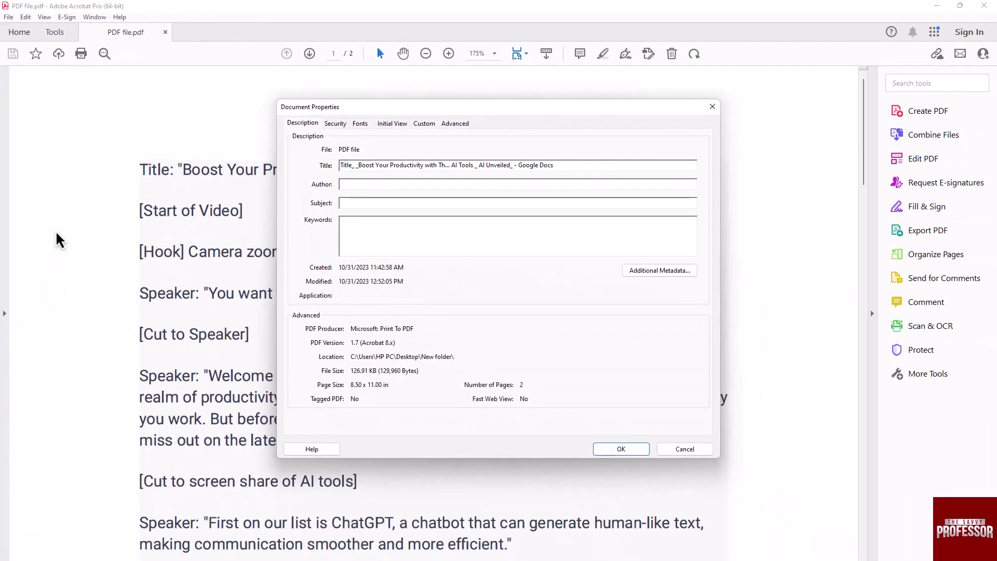